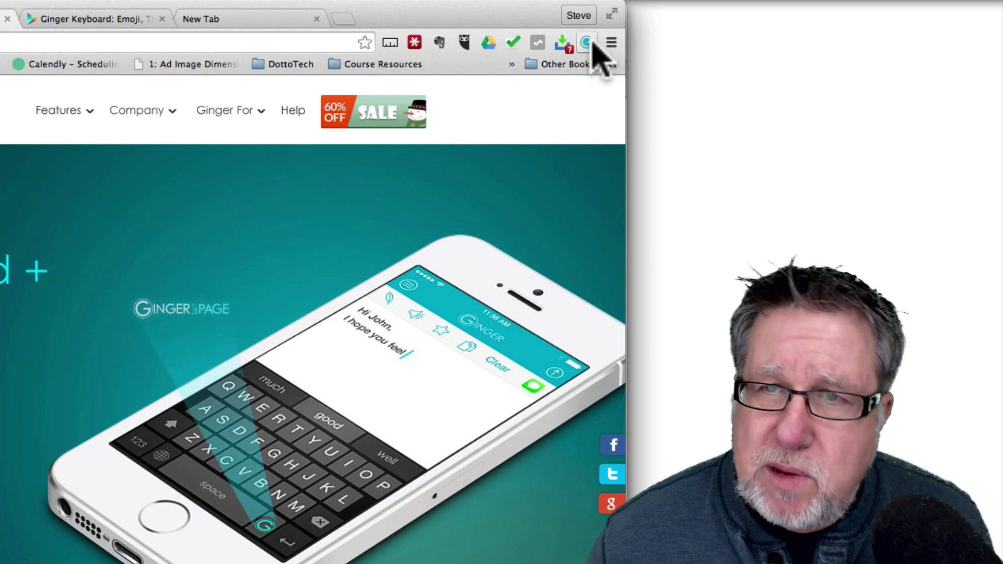
# Apply the 'things for us' suggestion so the panel reads 'Documents and those sorts of things for us'
pyautogui.click(589, 43)
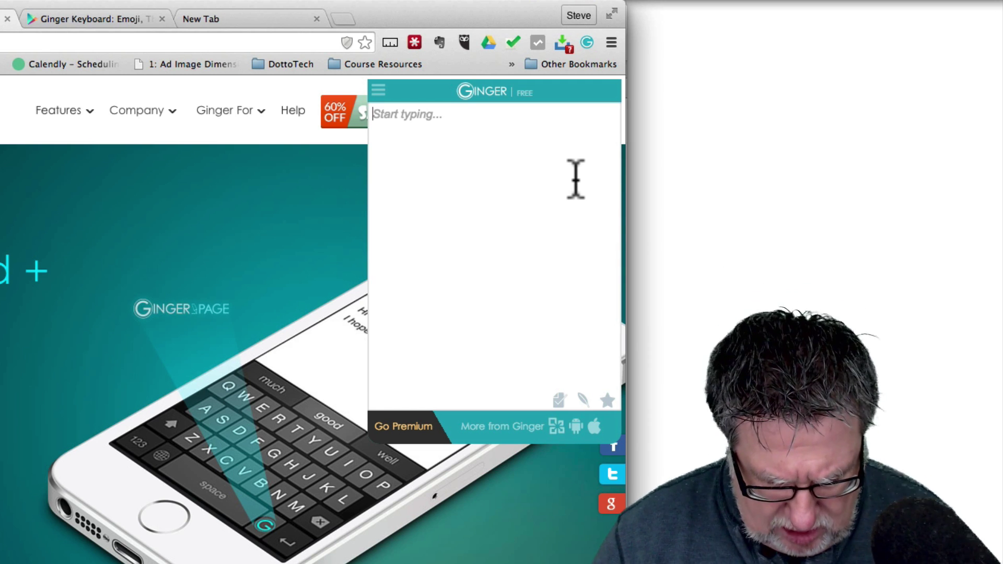
pyautogui.write('Do')
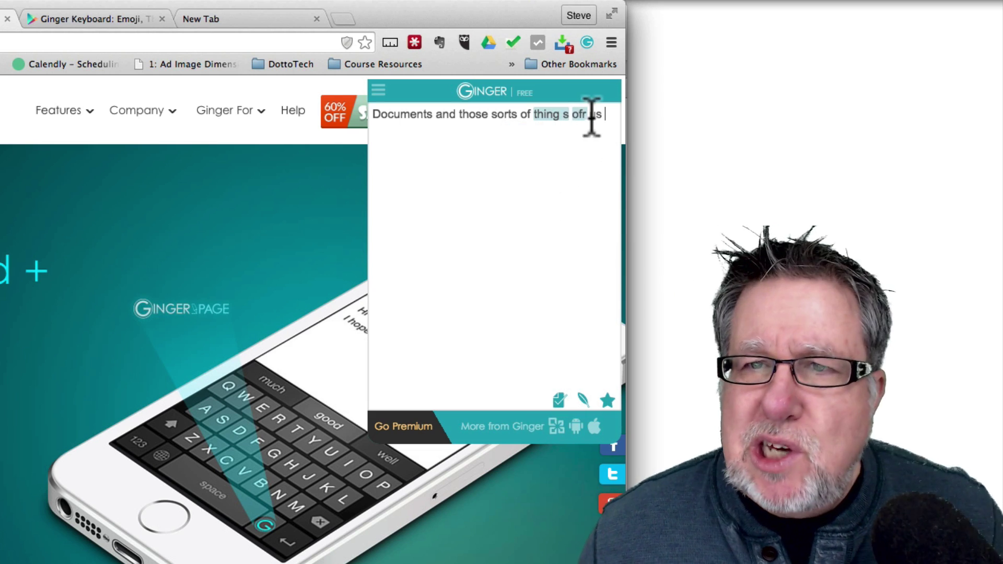
pyautogui.moveTo(476, 123)
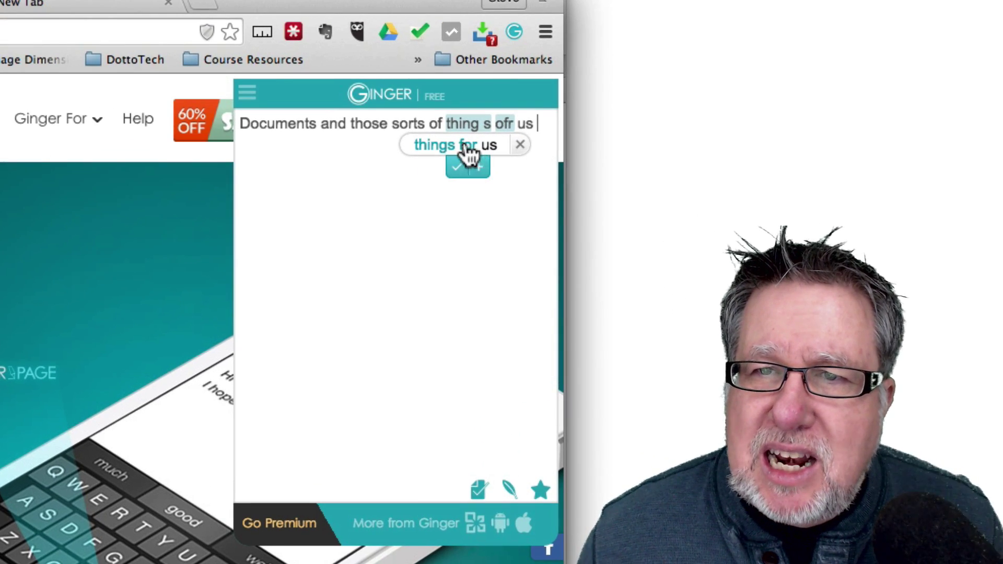
pyautogui.moveTo(456, 144)
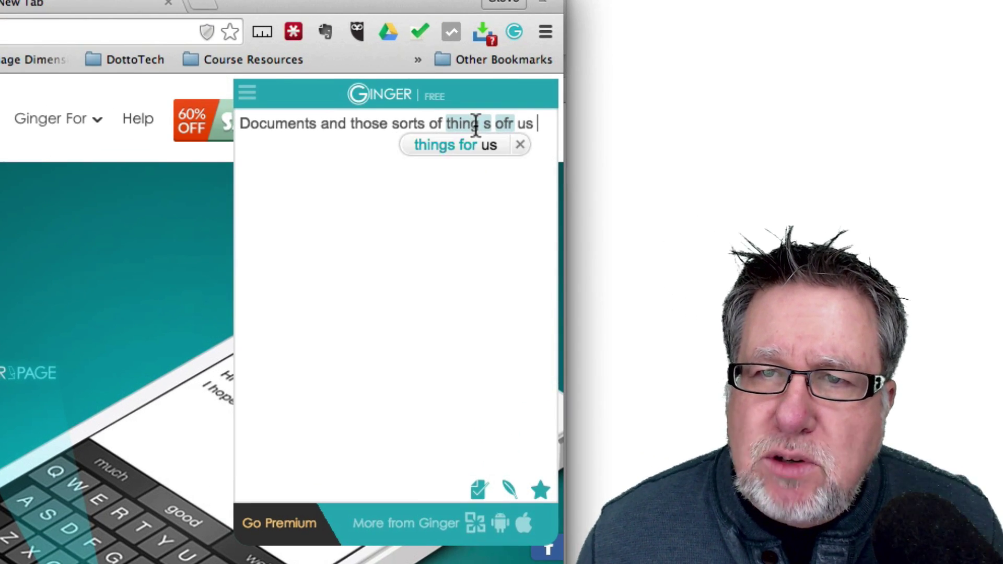
pyautogui.click(437, 149)
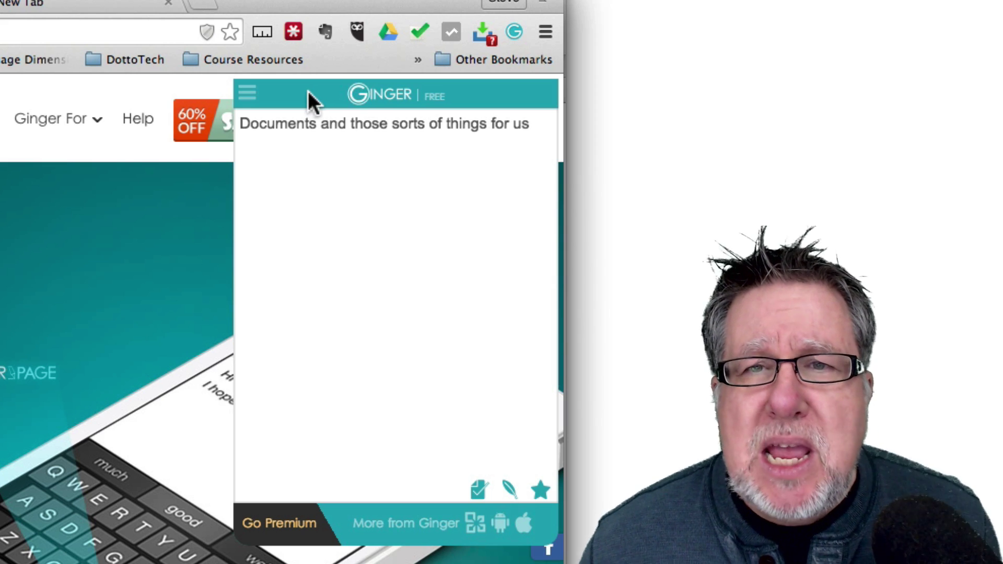
# Show the Ginger side menu with Translate, Define, Synonyms and Personal Trainer
pyautogui.click(250, 96)
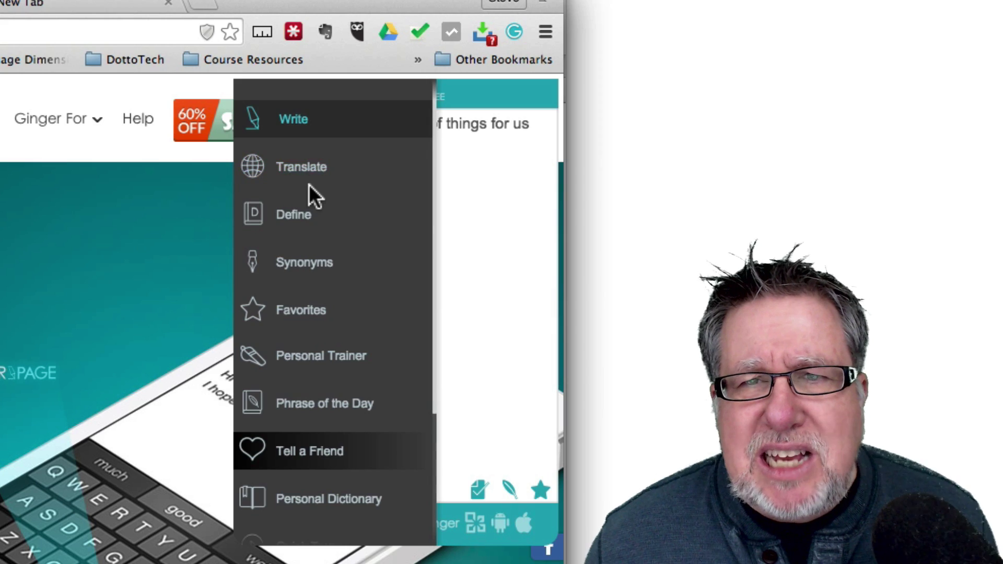
pyautogui.scroll(-3, 309, 184)
pyautogui.scroll(-1, 309, 187)
pyautogui.scroll(1, 309, 188)
pyautogui.scroll(3, 309, 196)
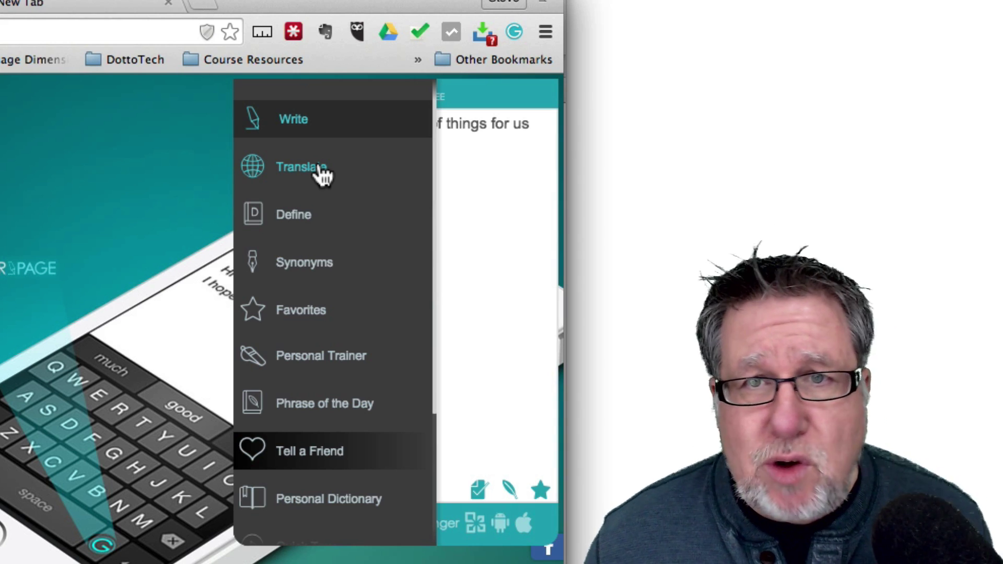
pyautogui.scroll(-1, 321, 176)
pyautogui.scroll(-3, 322, 176)
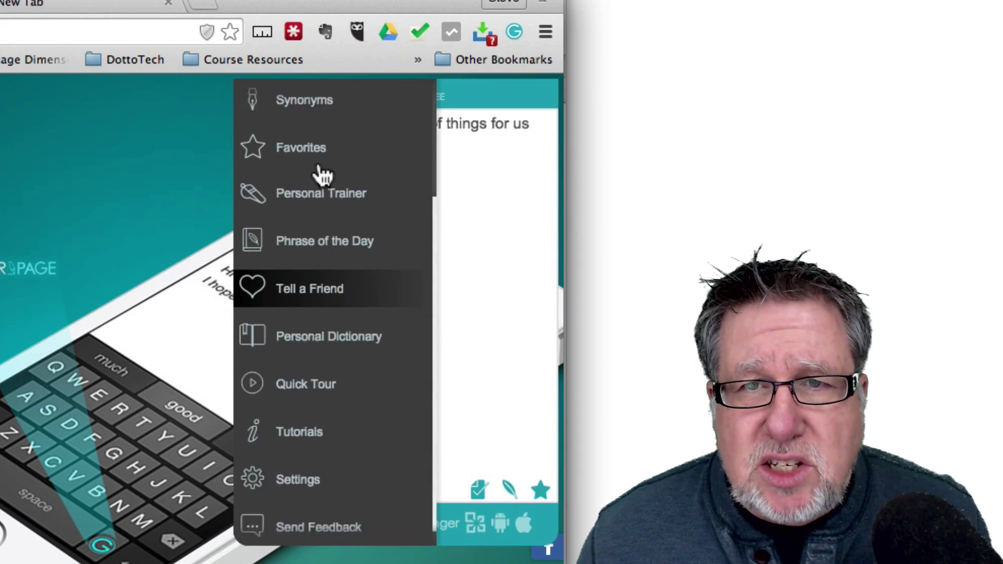
pyautogui.scroll(2, 322, 176)
pyautogui.scroll(2, 325, 174)
pyautogui.scroll(-1, 361, 282)
pyautogui.scroll(1, 384, 307)
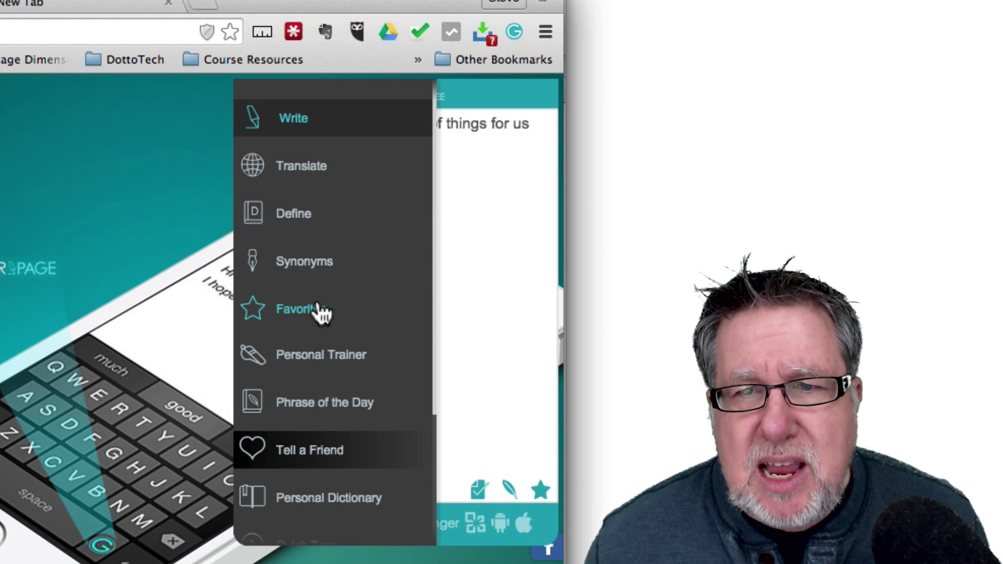
pyautogui.scroll(-3, 322, 312)
pyautogui.scroll(2, 360, 259)
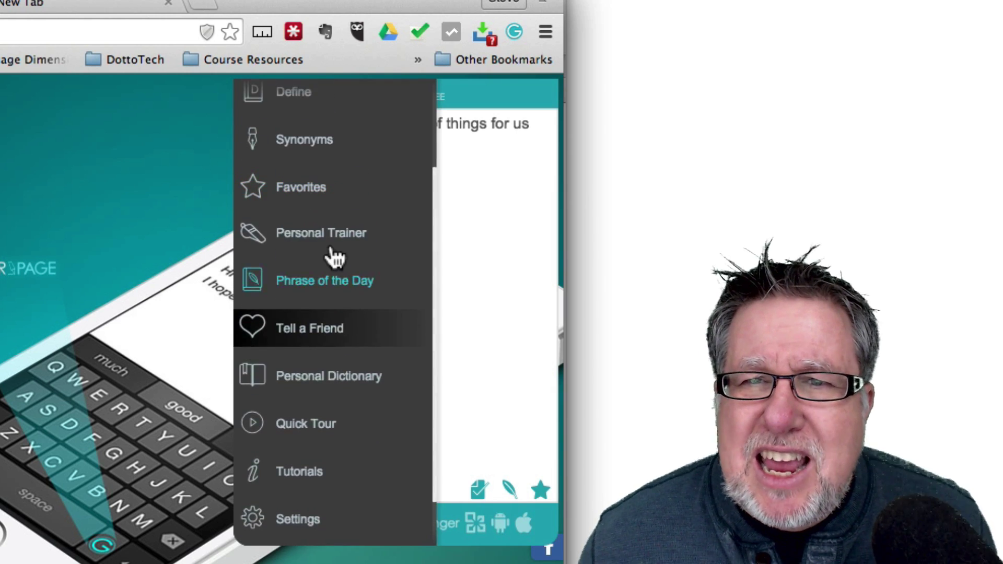
pyautogui.scroll(1, 336, 259)
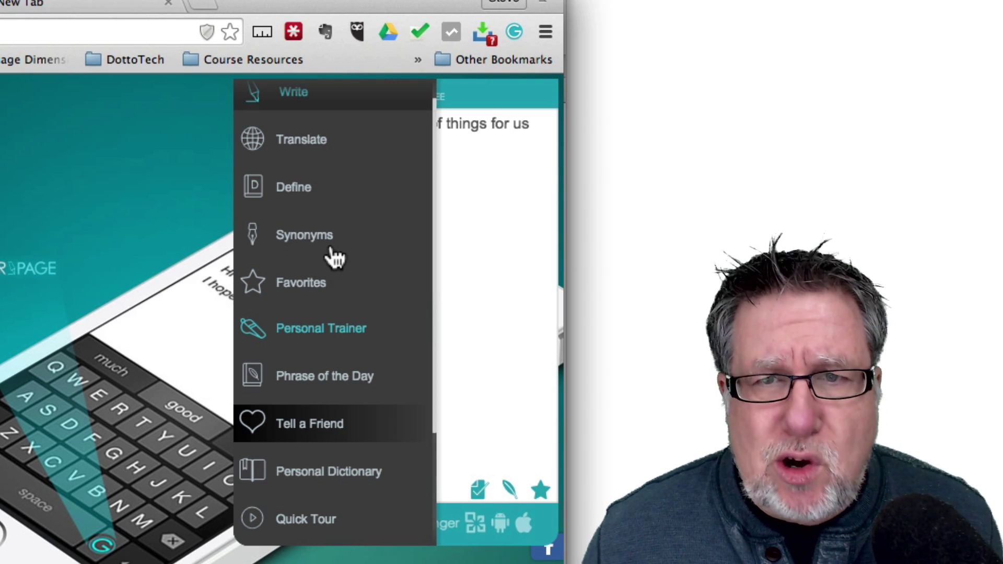
pyautogui.scroll(-1, 335, 259)
pyautogui.scroll(-3, 336, 259)
pyautogui.scroll(3, 332, 258)
pyautogui.scroll(1, 332, 258)
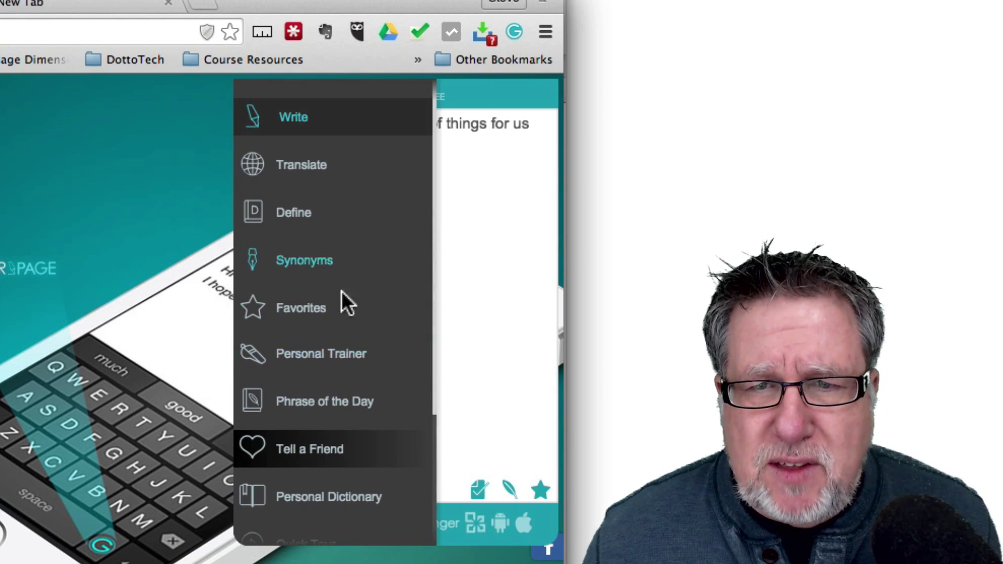
pyautogui.scroll(-3, 352, 377)
pyautogui.scroll(1, 353, 381)
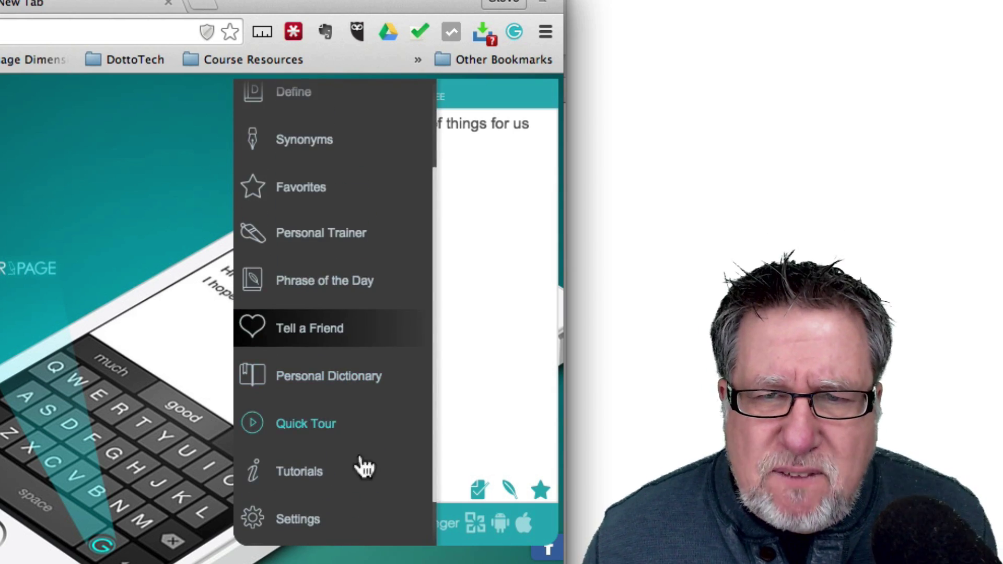
pyautogui.scroll(2, 365, 478)
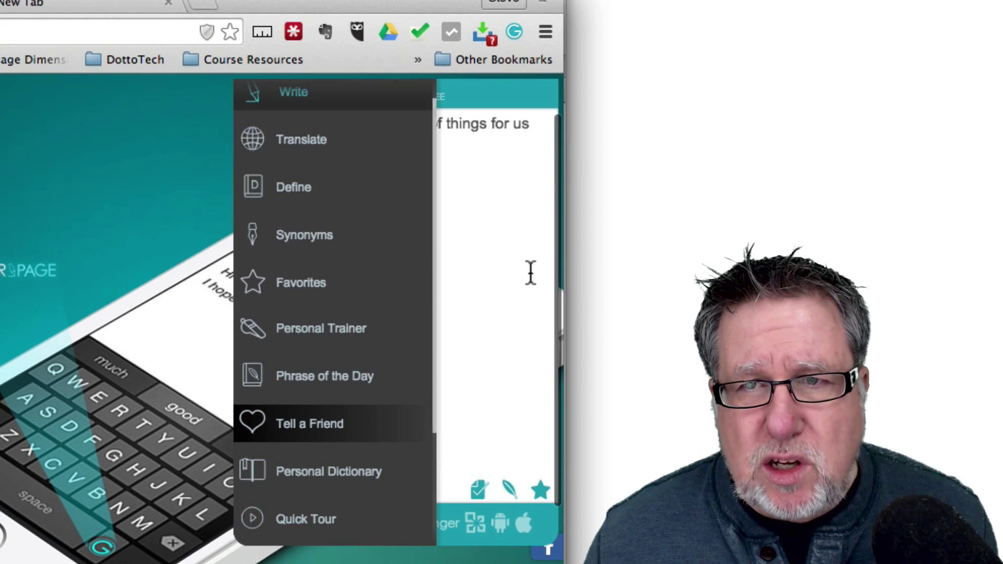
# Close the Ginger feature side menu to return to the text area
pyautogui.click(531, 273)
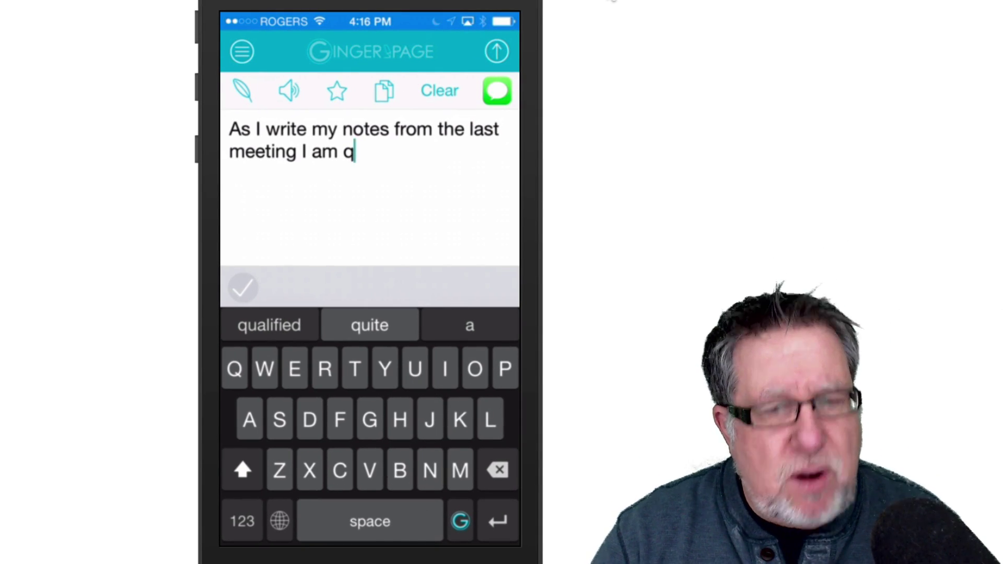
# Extend the meeting note, removing a stray letter and adding suggested words 'thinking' and 'and'
pyautogui.press('BackSpace')
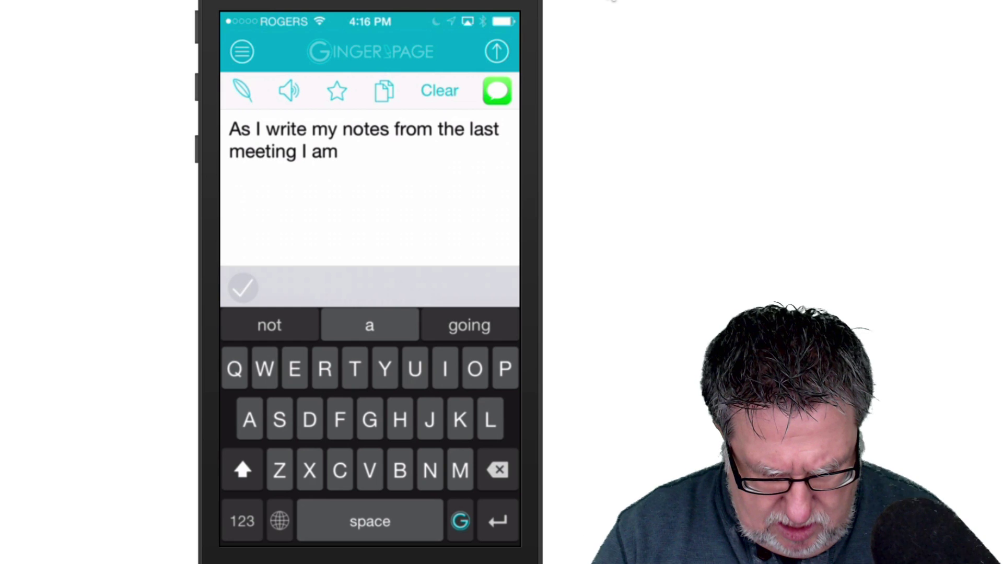
pyautogui.write('thi')
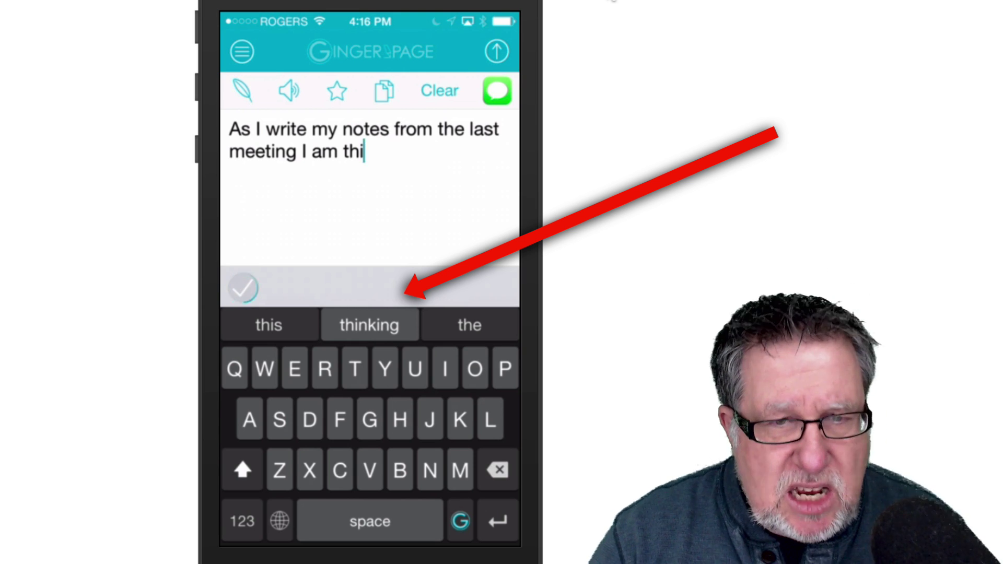
pyautogui.click(369, 325)
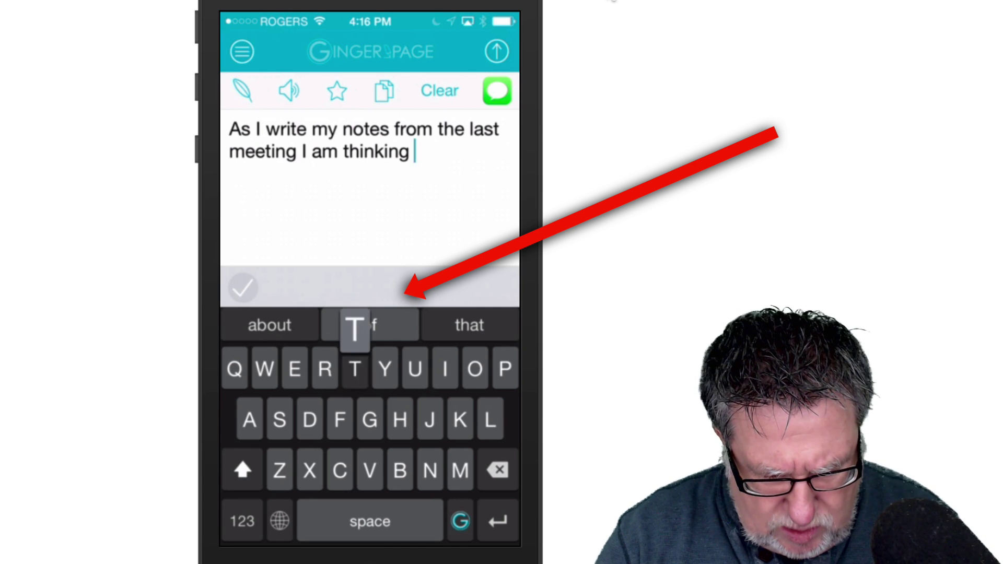
pyautogui.write('that')
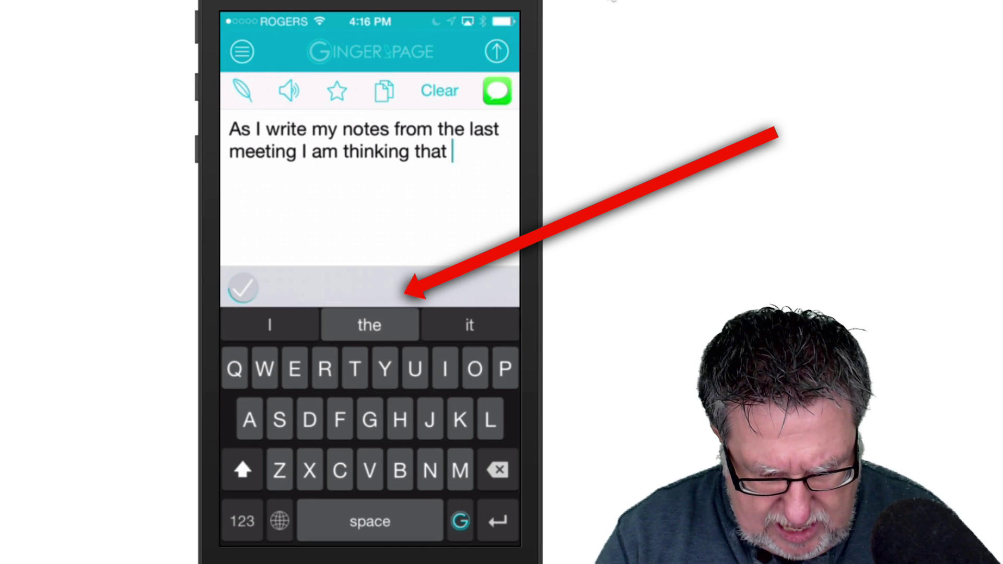
pyautogui.write('hst you t')
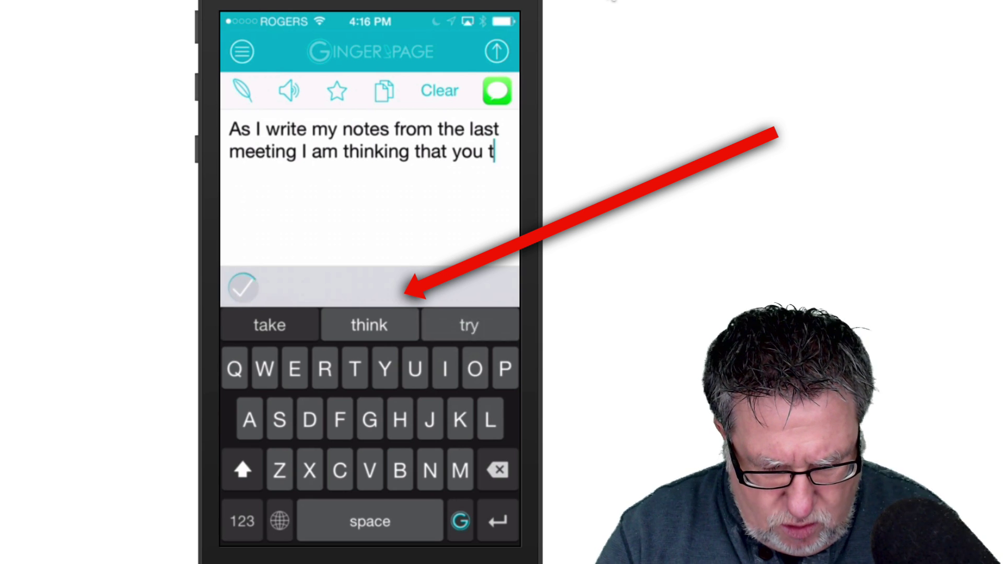
pyautogui.write('ry')
pyautogui.click(469, 324)
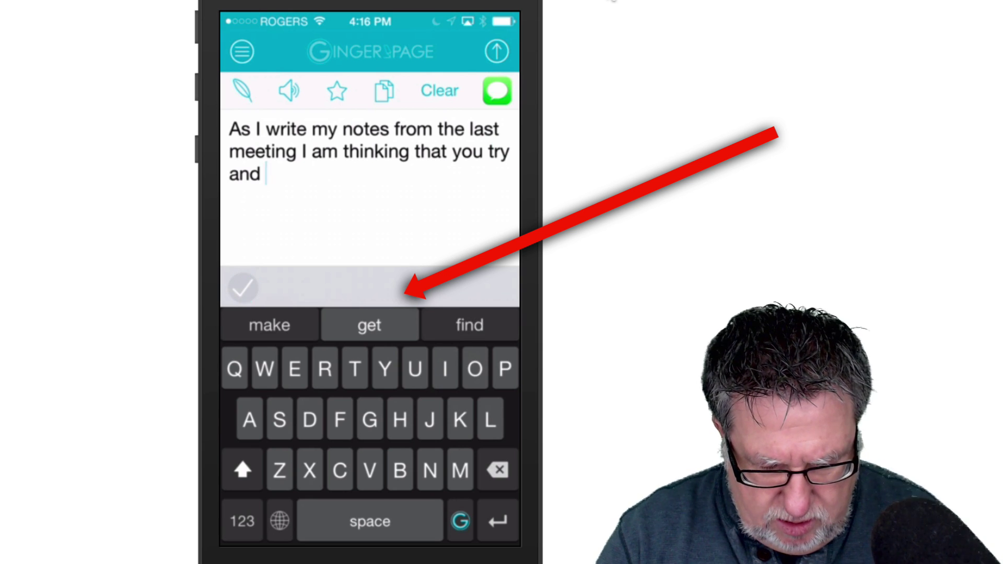
pyautogui.write('make ')
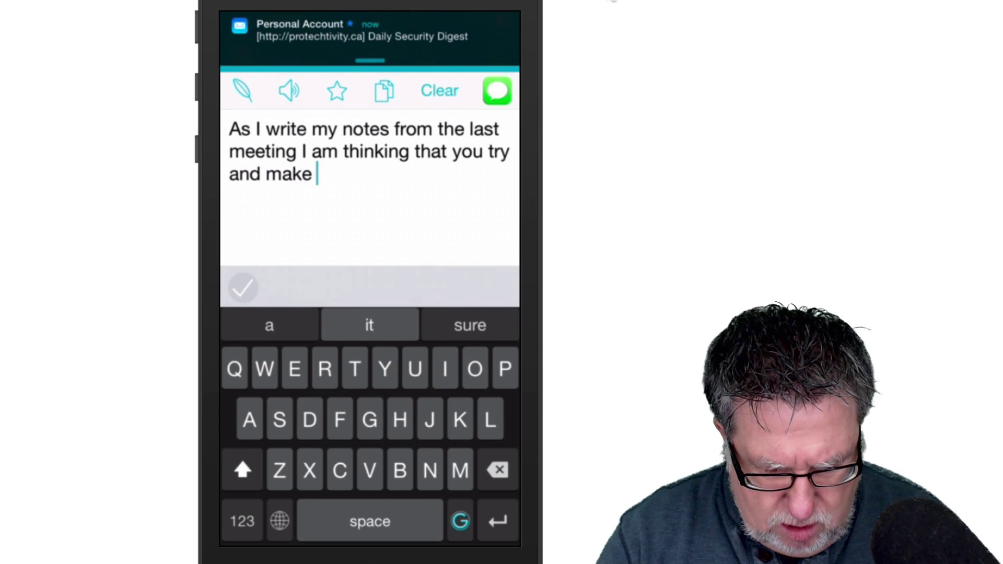
pyautogui.write('work')
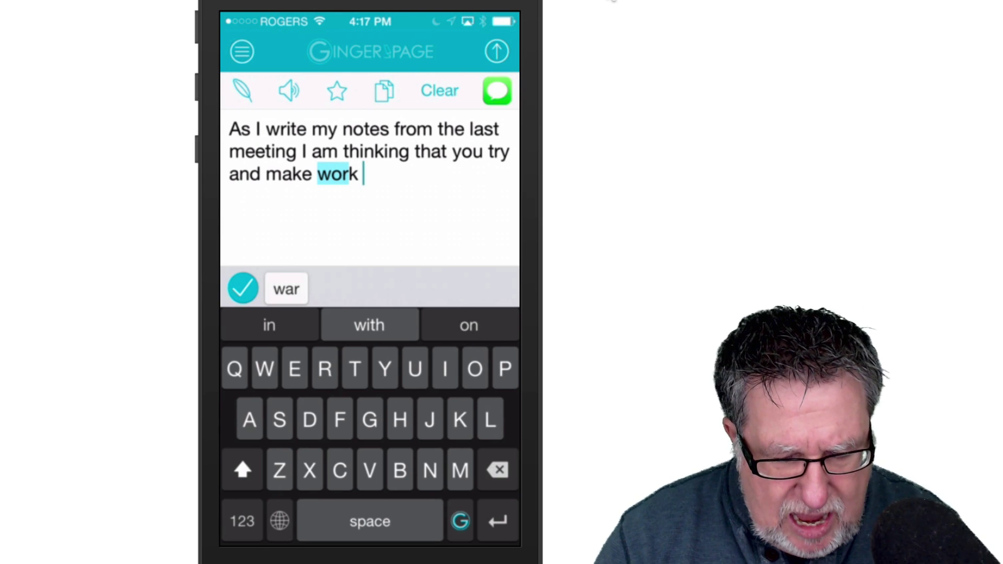
pyautogui.click(241, 51)
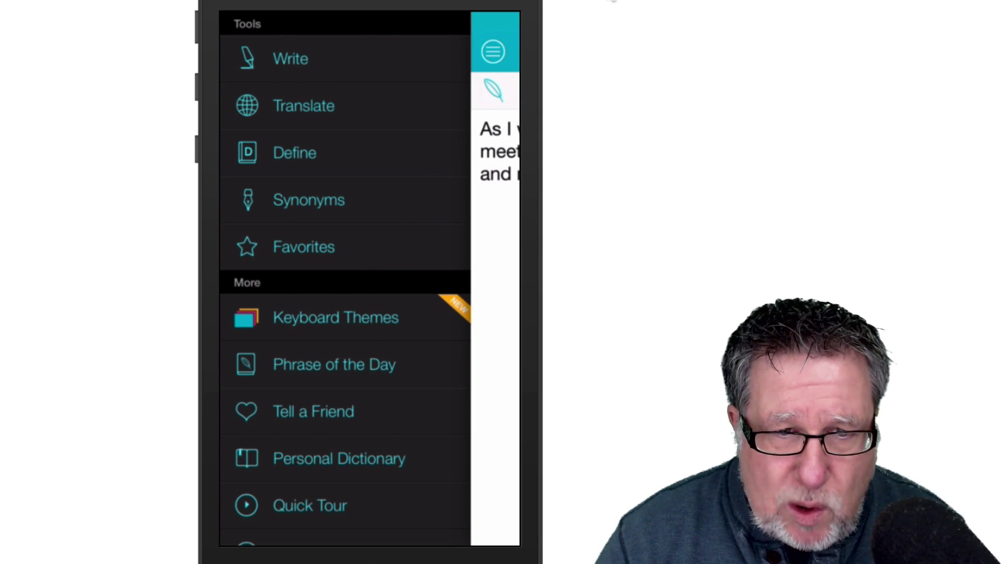
pyautogui.click(335, 318)
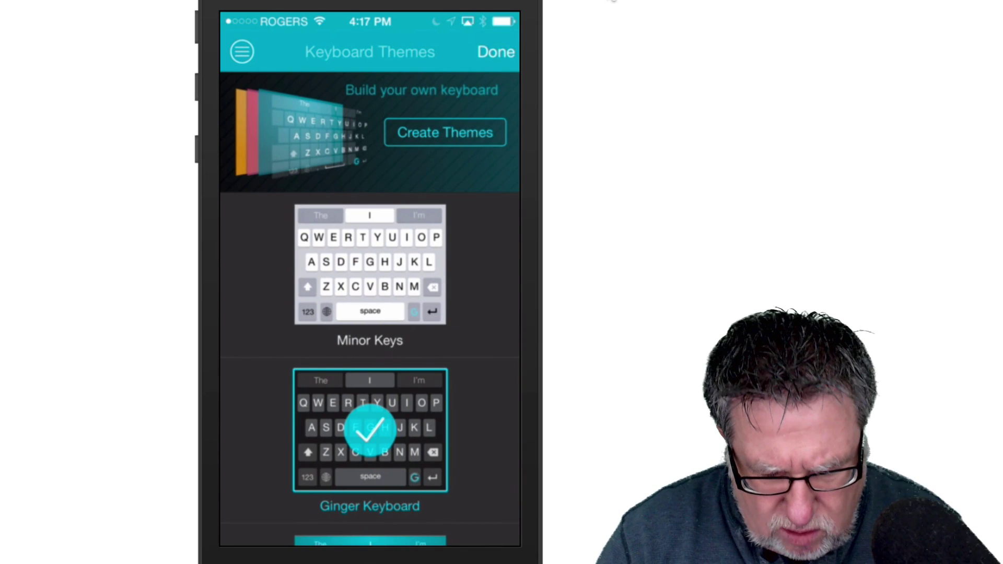
pyautogui.scroll(-3, 370, 314)
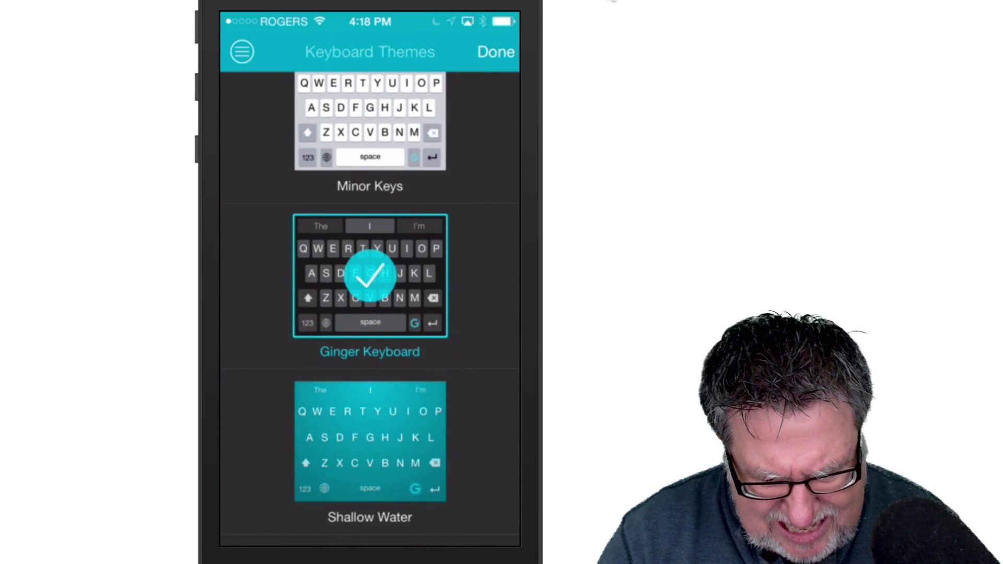
pyautogui.scroll(-3, 369, 314)
pyautogui.scroll(-3, 369, 314)
pyautogui.scroll(-3, 369, 314)
pyautogui.scroll(-3, 368, 314)
pyautogui.scroll(-3, 369, 314)
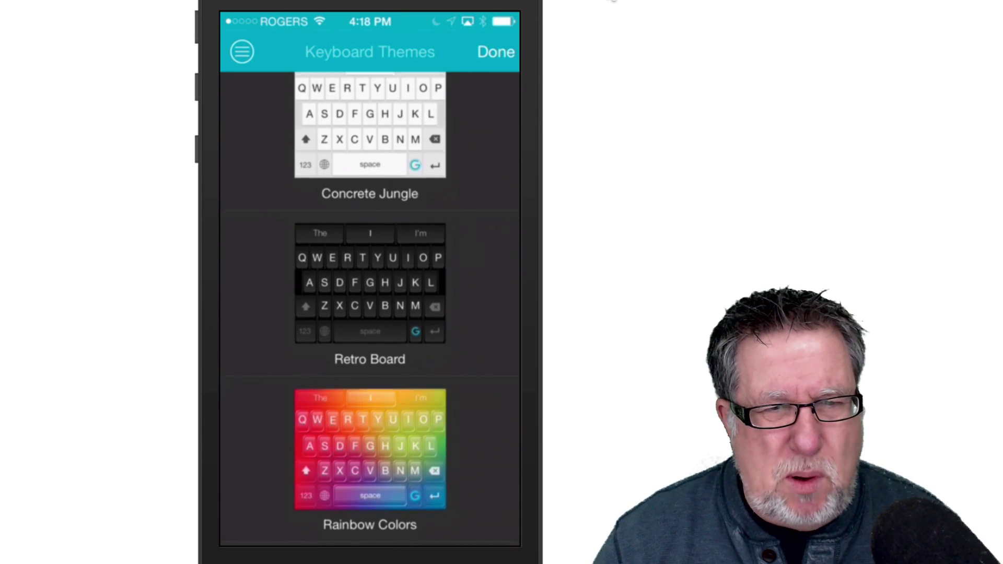
pyautogui.scroll(-3, 370, 314)
pyautogui.scroll(-2, 370, 314)
pyautogui.scroll(-1, 369, 314)
pyautogui.scroll(-2, 370, 313)
pyautogui.scroll(-3, 369, 313)
pyautogui.scroll(-1, 369, 314)
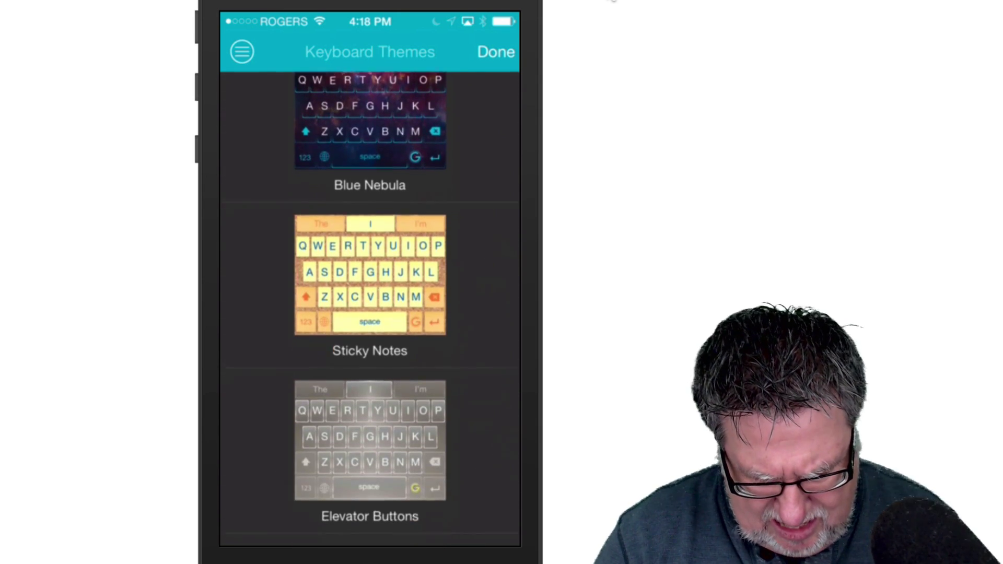
pyautogui.scroll(-2, 369, 314)
pyautogui.scroll(-2, 369, 314)
pyautogui.scroll(-2, 370, 313)
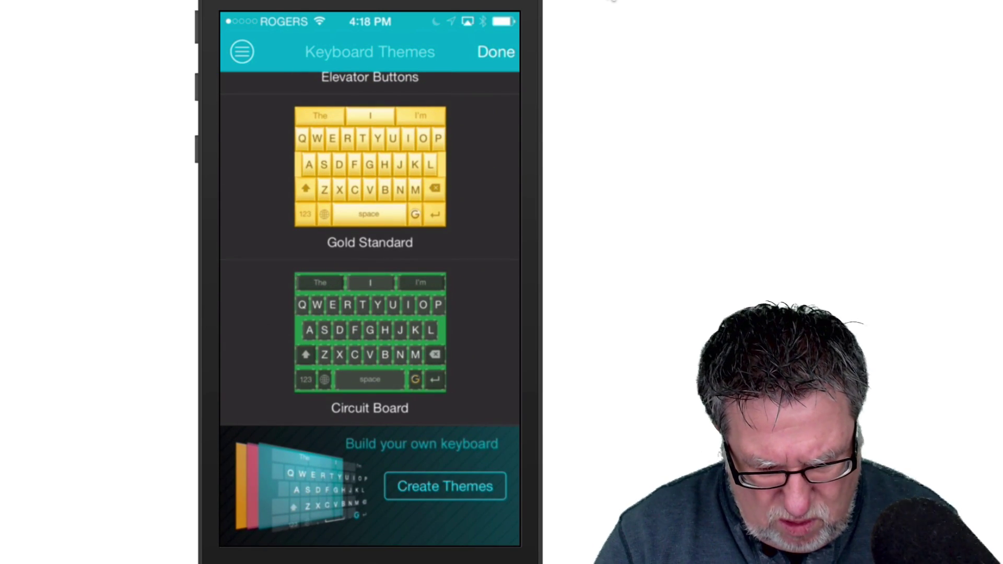
pyautogui.scroll(2, 370, 313)
pyautogui.scroll(3, 369, 314)
pyautogui.scroll(3, 370, 313)
pyautogui.scroll(3, 369, 313)
pyautogui.scroll(3, 370, 313)
pyautogui.scroll(3, 369, 314)
pyautogui.scroll(1, 368, 314)
pyautogui.scroll(1, 369, 314)
pyautogui.scroll(1, 370, 313)
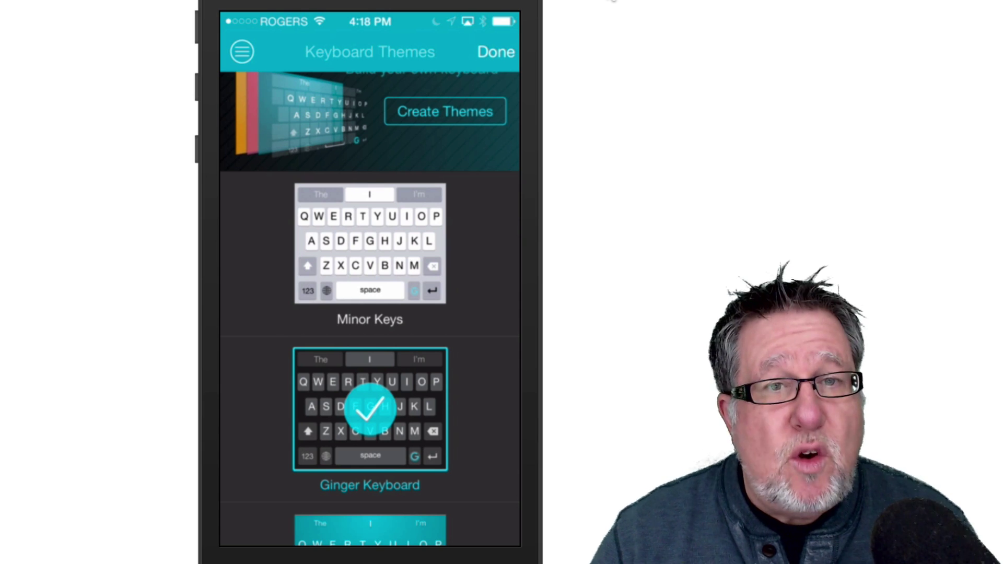
# Return from keyboard themes to the meeting note and show its share options
pyautogui.click(496, 52)
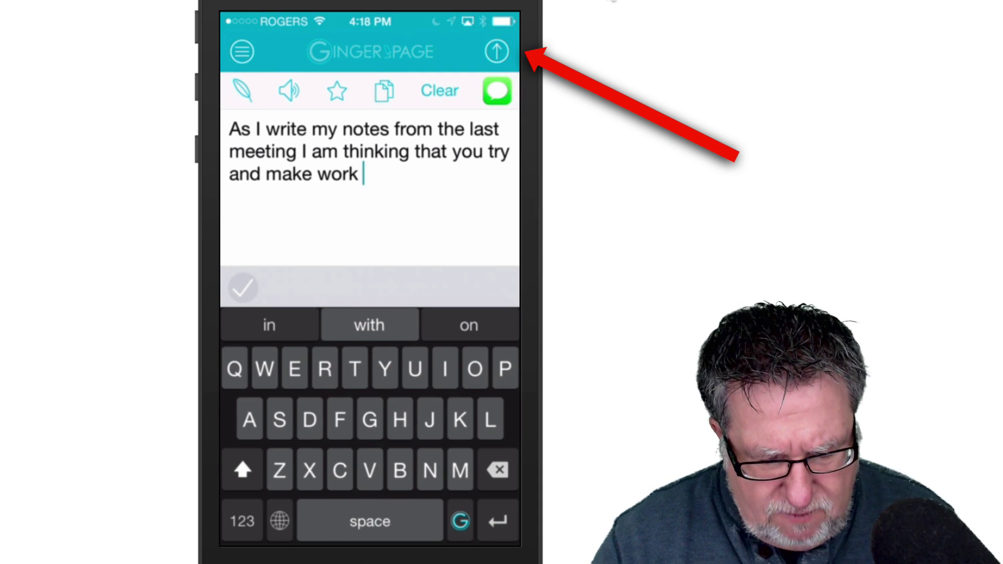
pyautogui.click(497, 51)
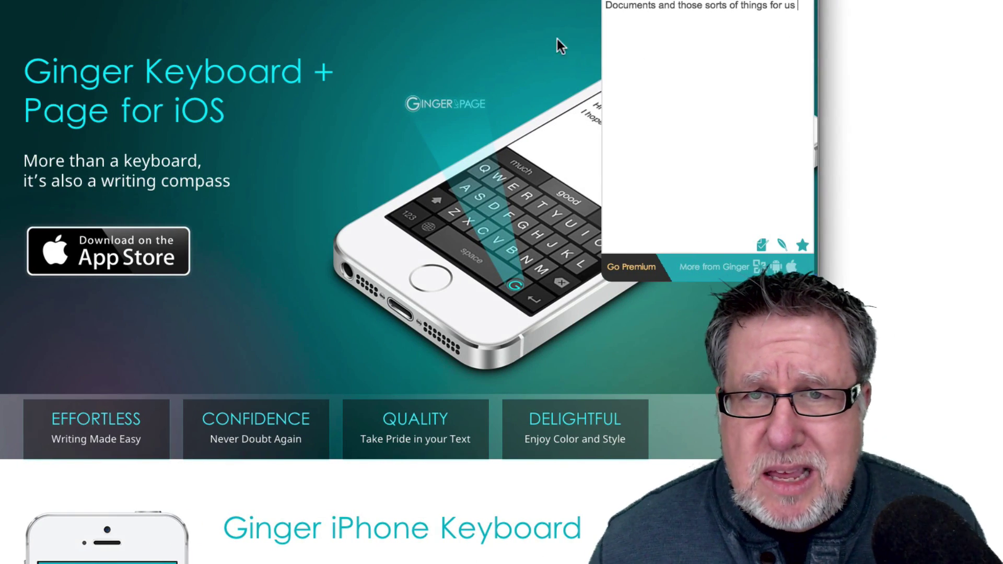
# Close the Ginger extension panel and go to the SALE pricing page
pyautogui.click(524, 38)
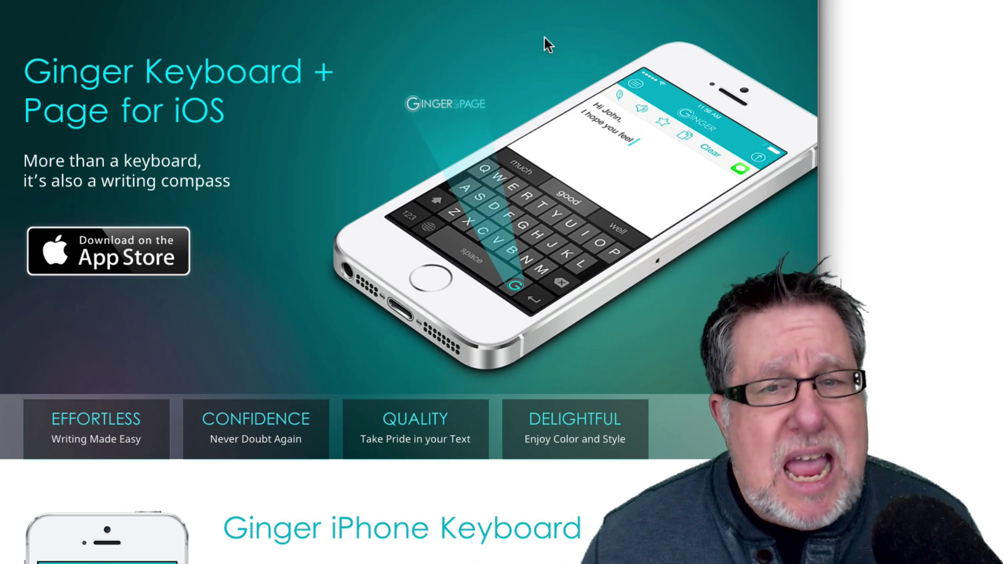
pyautogui.scroll(2, 545, 39)
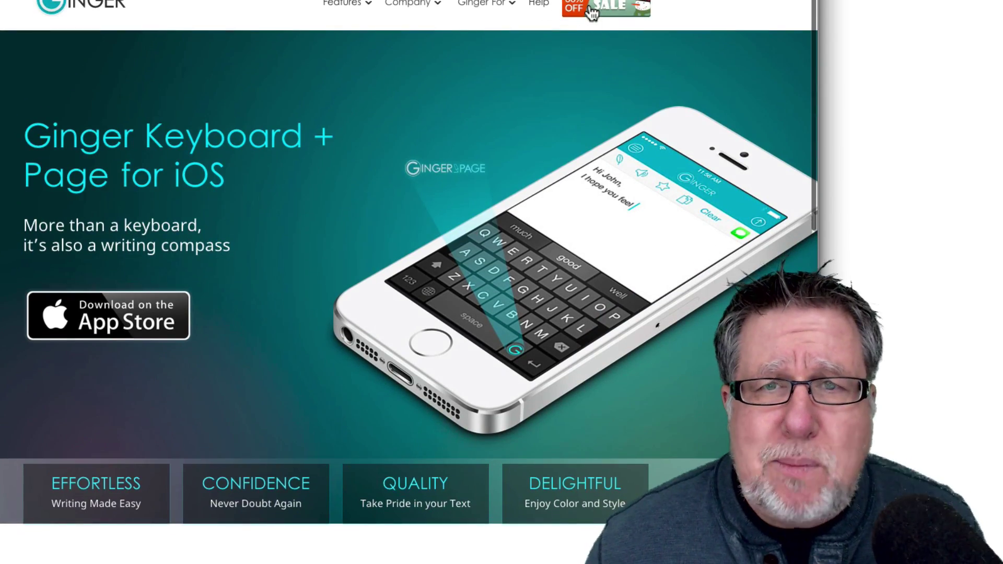
pyautogui.click(592, 13)
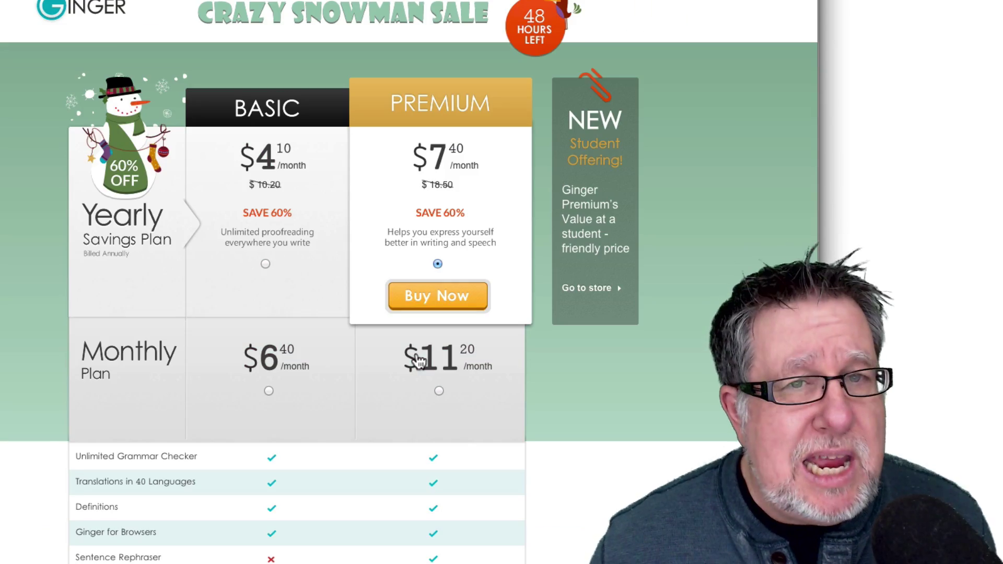
pyautogui.scroll(-1, 44, 240)
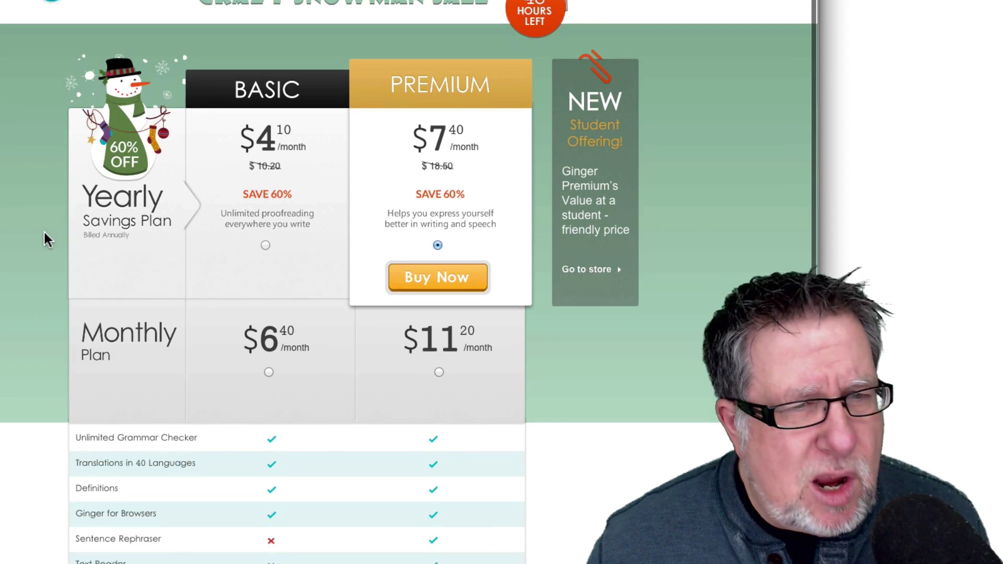
pyautogui.scroll(-2, 45, 239)
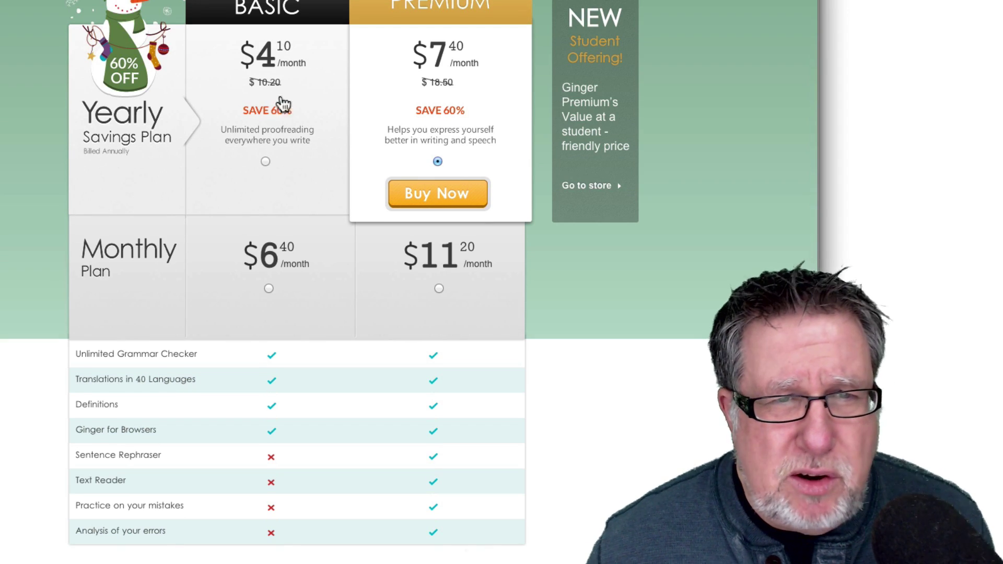
pyautogui.scroll(-1, 289, 157)
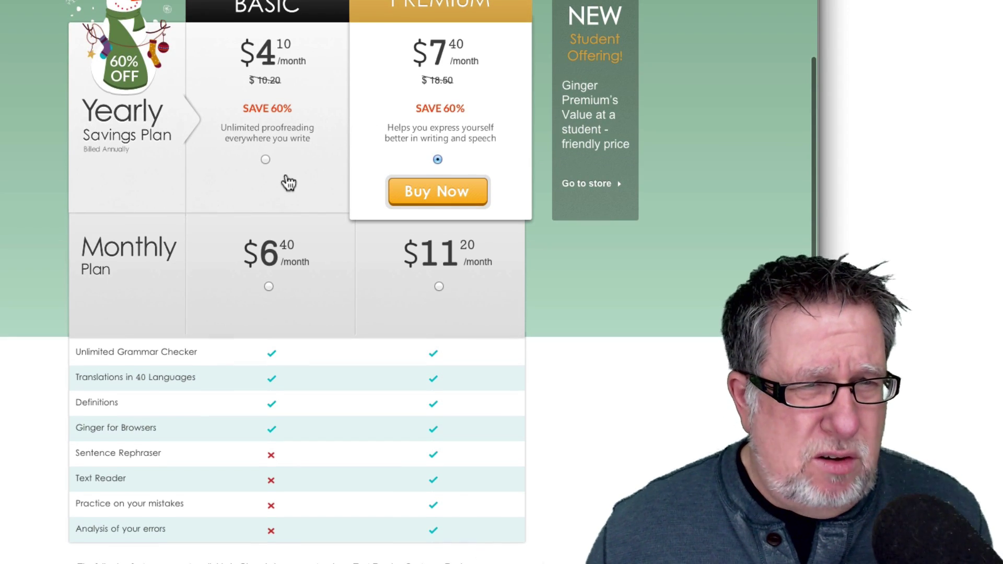
pyautogui.scroll(-1, 287, 285)
pyautogui.scroll(1, 288, 285)
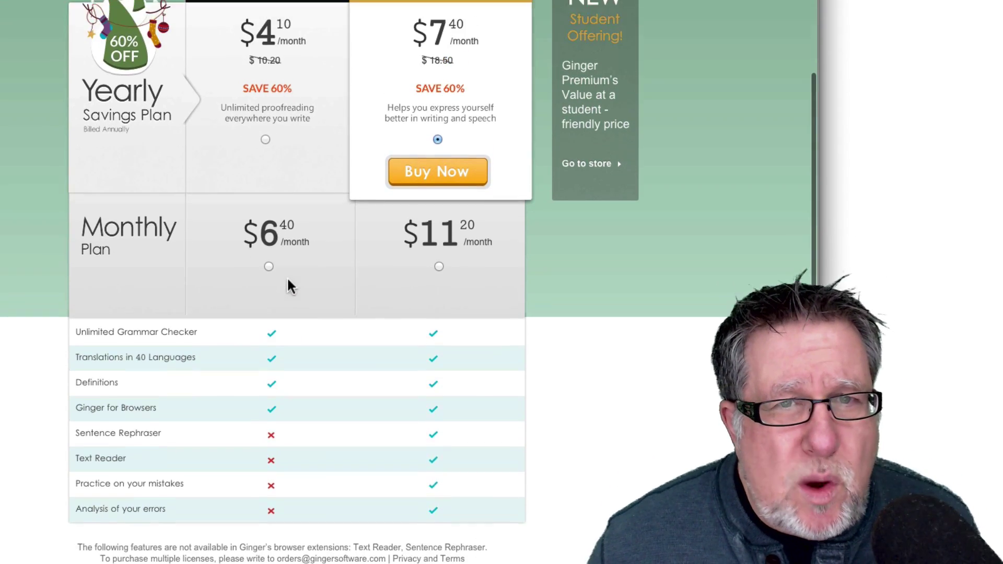
pyautogui.scroll(1, 288, 280)
pyautogui.scroll(-2, 327, 291)
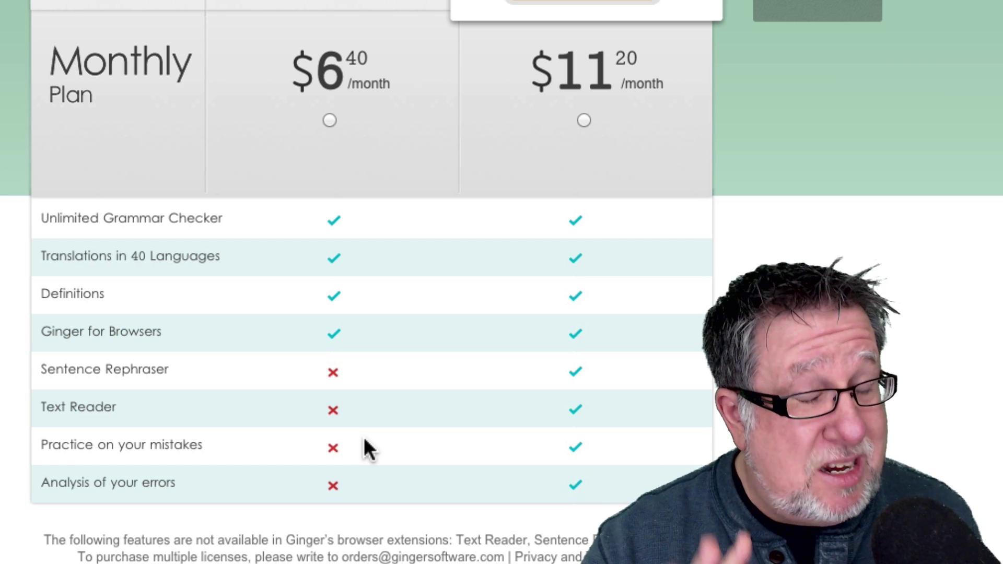
pyautogui.scroll(1, 364, 439)
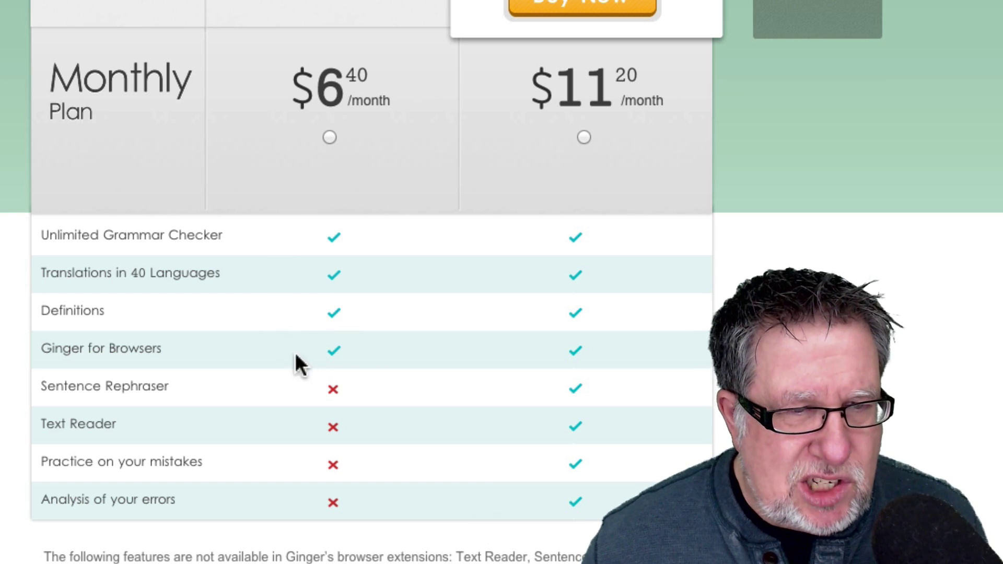
pyautogui.scroll(3, 335, 422)
pyautogui.scroll(3, 335, 425)
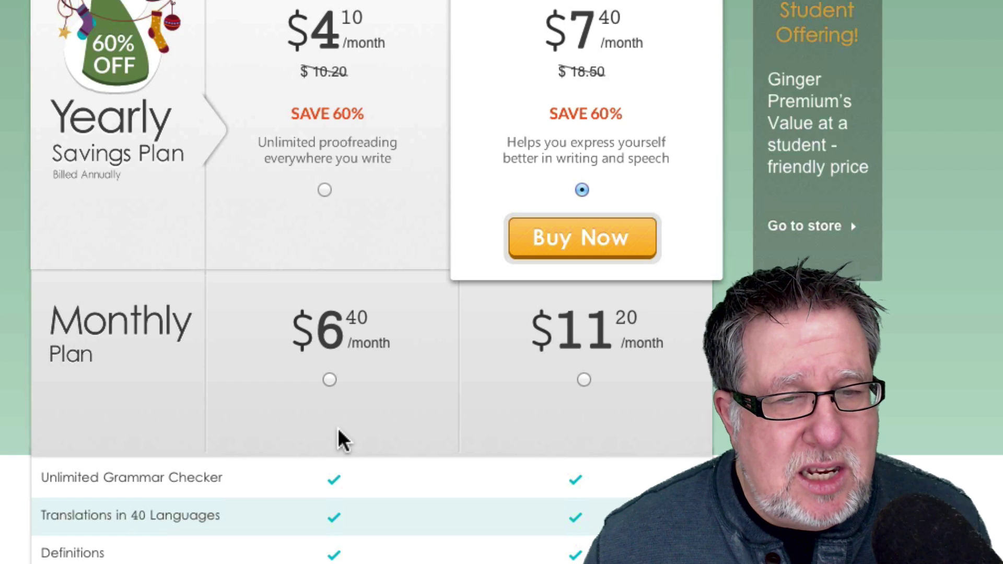